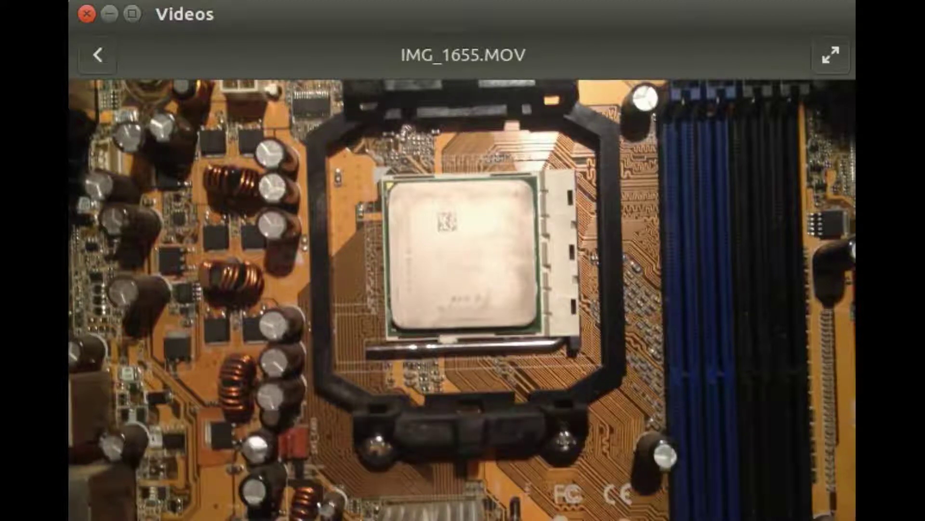
Step: Play IMG_1655.MOV in Videos to about 0:35 to locate the cut, then return to Kdenlive
mouse_move(363, 388)
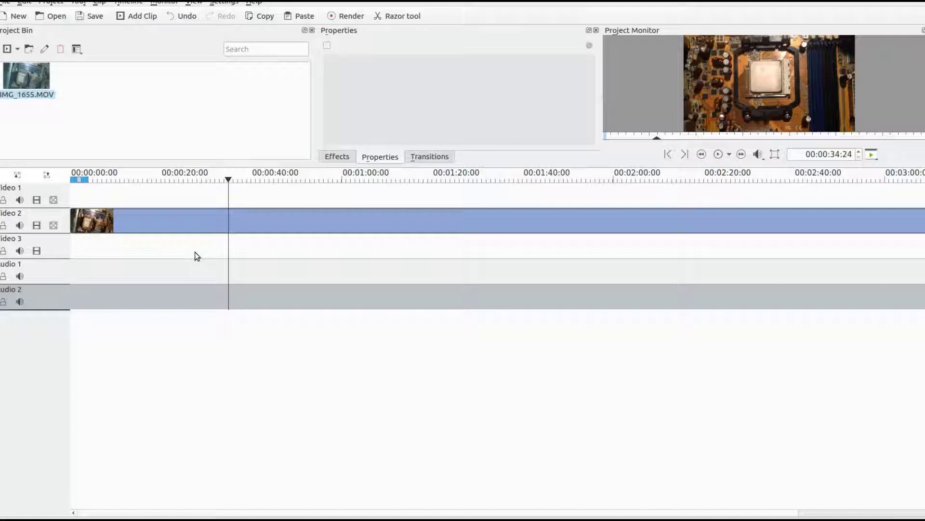
Step: Step the playhead frame by frame to 00:00:34:24
key(Right)
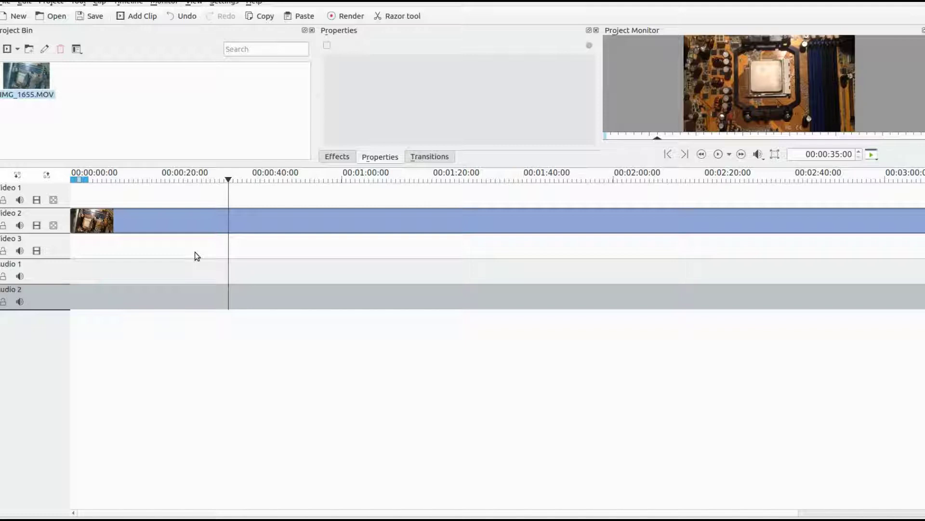
key(Left)
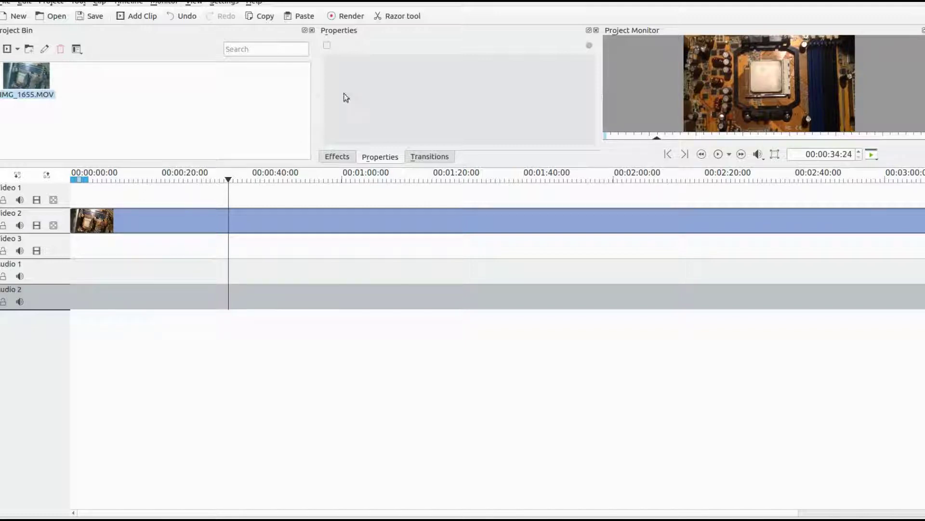
Step: Razor the Video 2 clip at 00:00:34:24 and again at 00:00:37:01, then exit Razor mode
click(395, 16)
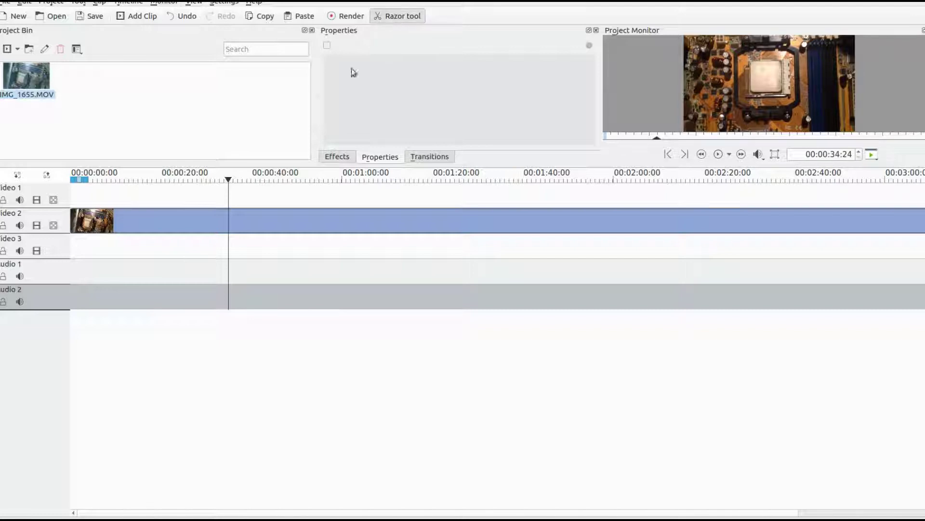
click(228, 222)
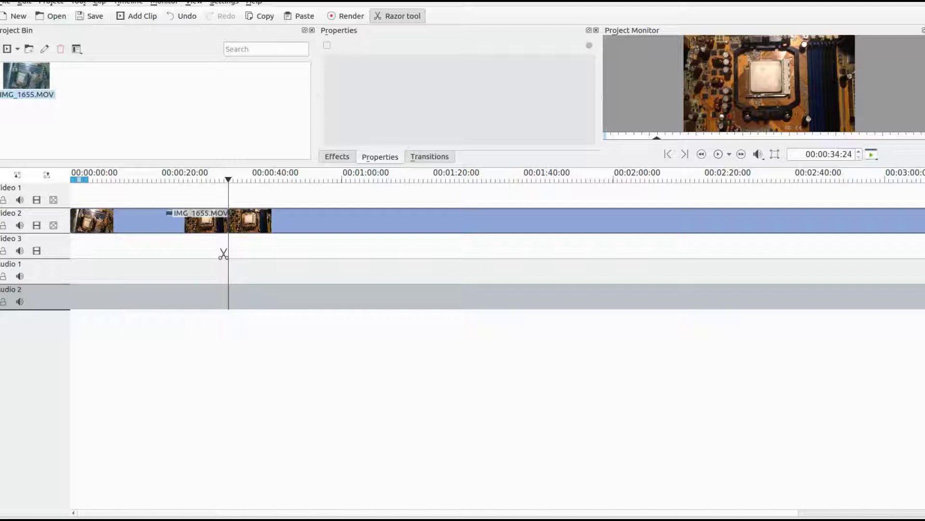
key(Right)
key(Right)
key(Right)
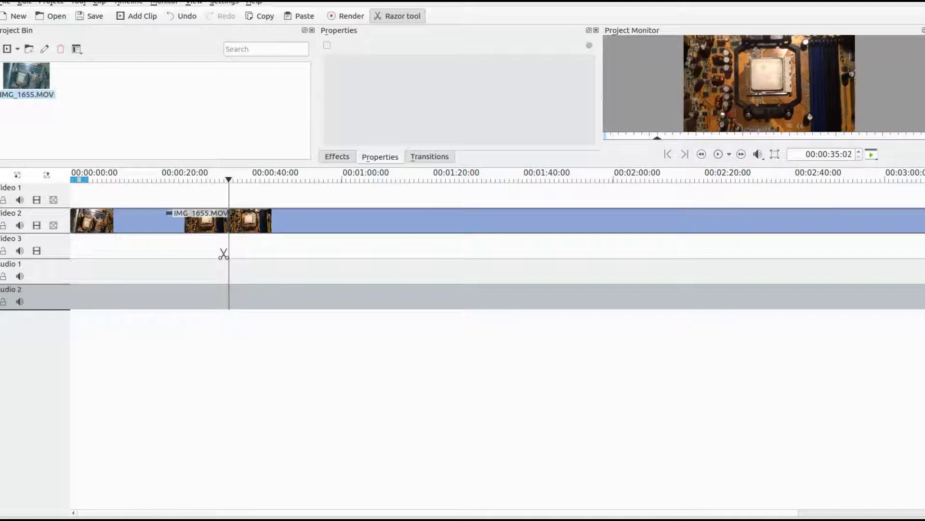
key(Right)
key(Right)
key(Right)
key(Right)
key(Right)
key(Right)
key(Right)
key(Right)
key(Right)
key(Right)
key(Right)
key(Right)
key(Right)
key(Right)
key(Right)
key(Right)
key(Right)
key(Right)
key(Right)
key(Right)
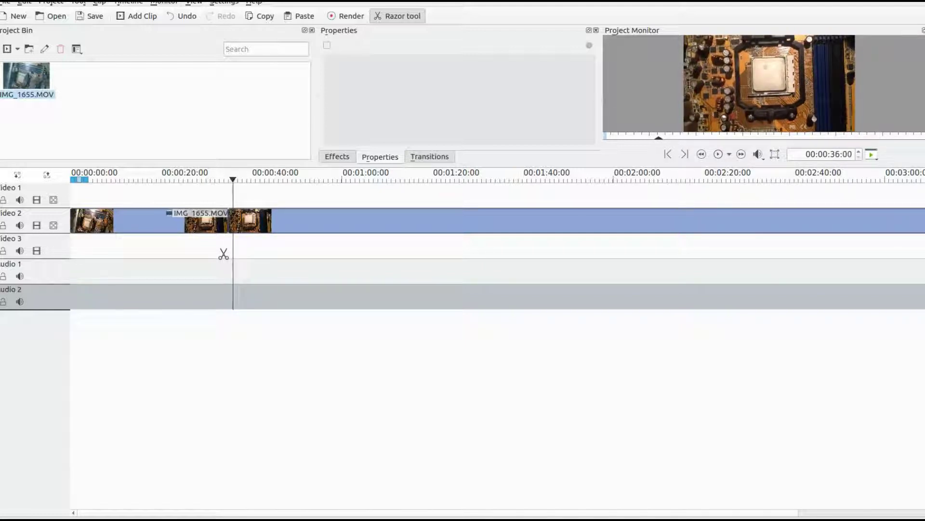
key(Right)
key(Right)
key(Right)
key(Right)
key(Right)
key(Right)
key(Right)
key(Right)
key(Right)
key(Right)
key(Right)
key(Right)
key(Right)
key(Right)
key(Right)
key(Right)
key(Right)
key(Right)
key(Right)
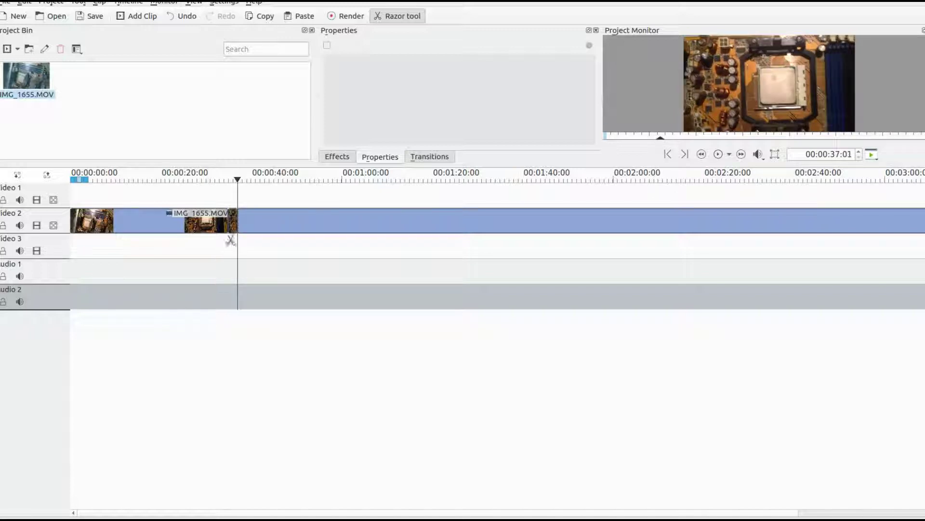
key(shift+r)
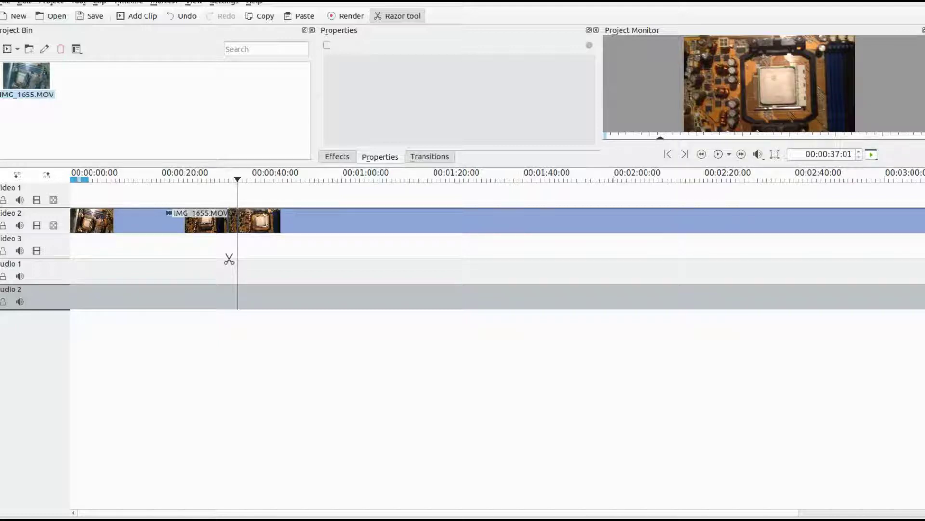
key(s)
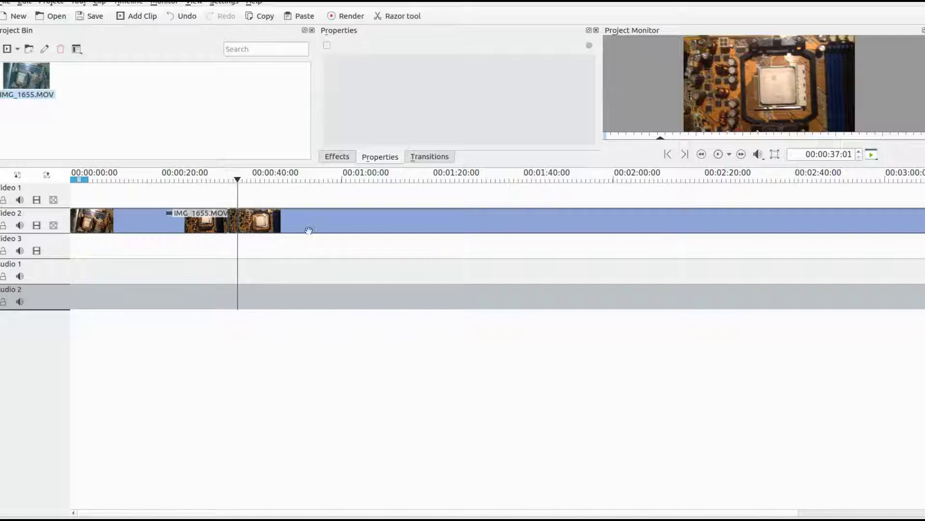
Step: Slide the clip after 37 s right to start near 58 s, then step the playhead to 36:13
drag(308, 231, 409, 223)
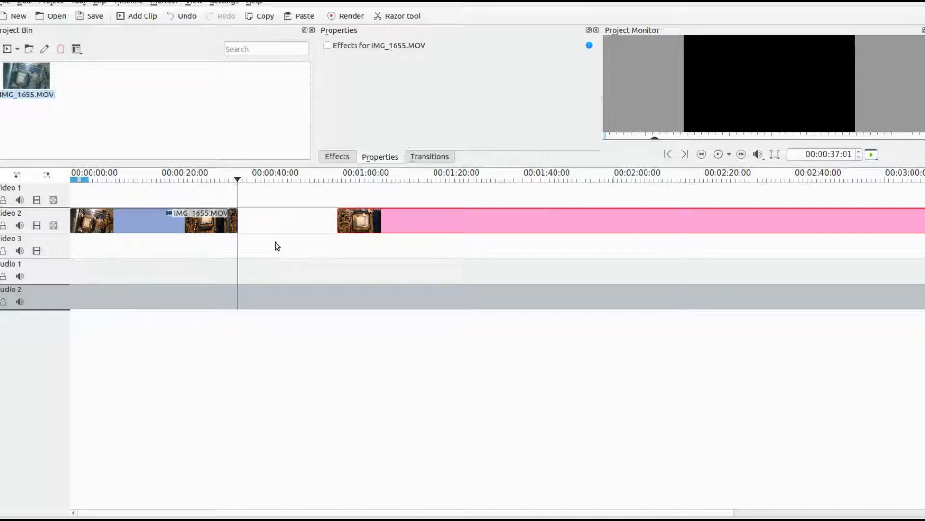
key(Left)
key(Left)
key(Left)
key(Left)
key(Left)
key(Left)
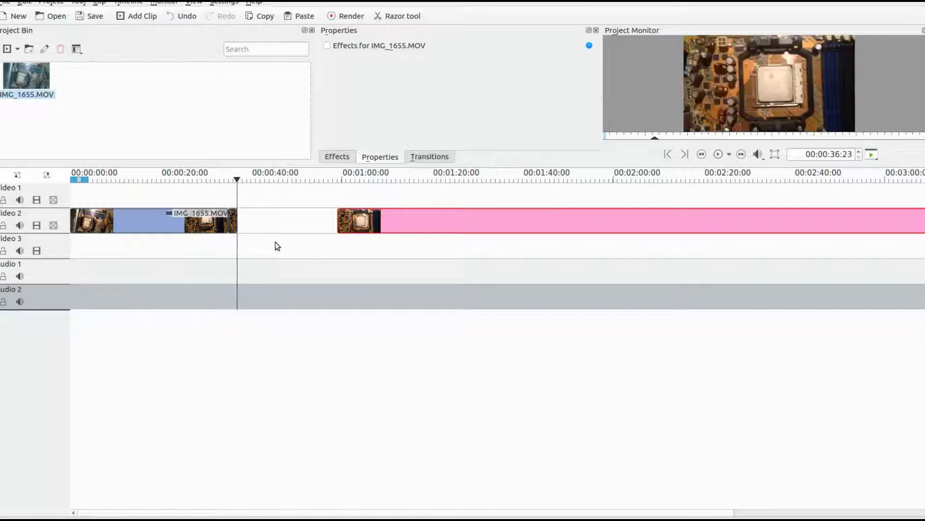
key(Left)
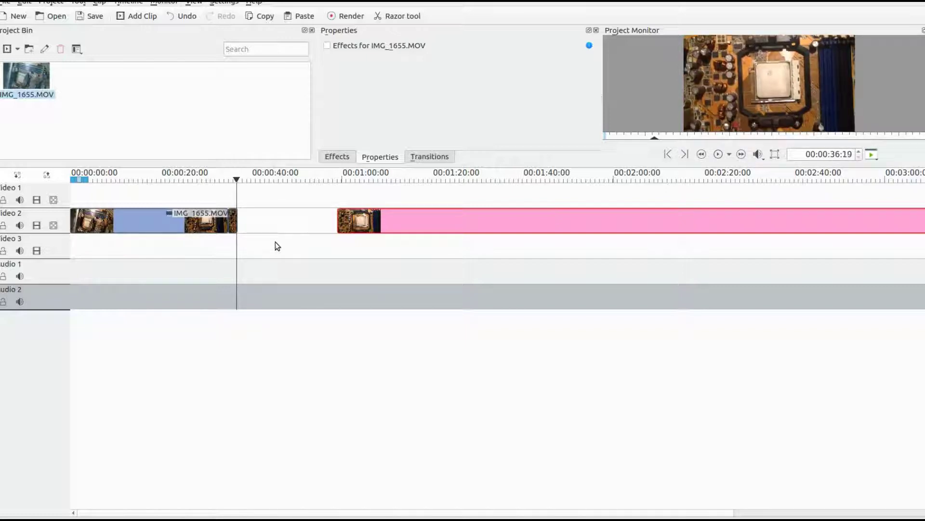
key(Left)
key(Left)
key(Left)
key(Left)
key(Left)
key(Left)
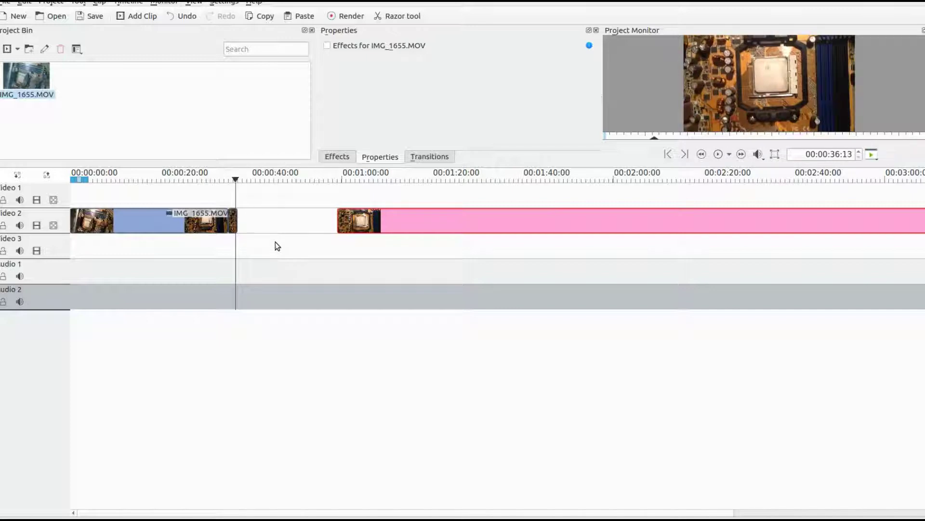
key(Left)
key(Left)
key(Left)
key(Left)
key(Left)
key(Left)
key(Left)
key(Left)
key(Left)
key(Left)
key(Left)
key(Left)
key(Left)
key(Left)
key(Left)
key(Left)
key(Left)
key(Left)
key(Left)
key(Left)
Step: Apply the Motion > Freeze effect to the short piece, freezing at 00:00:00:02
click(335, 157)
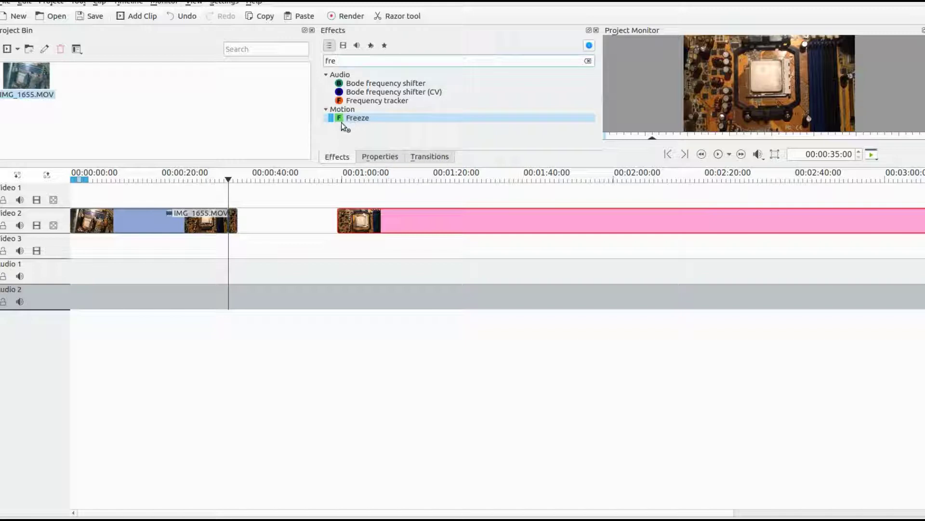
drag(350, 124, 233, 219)
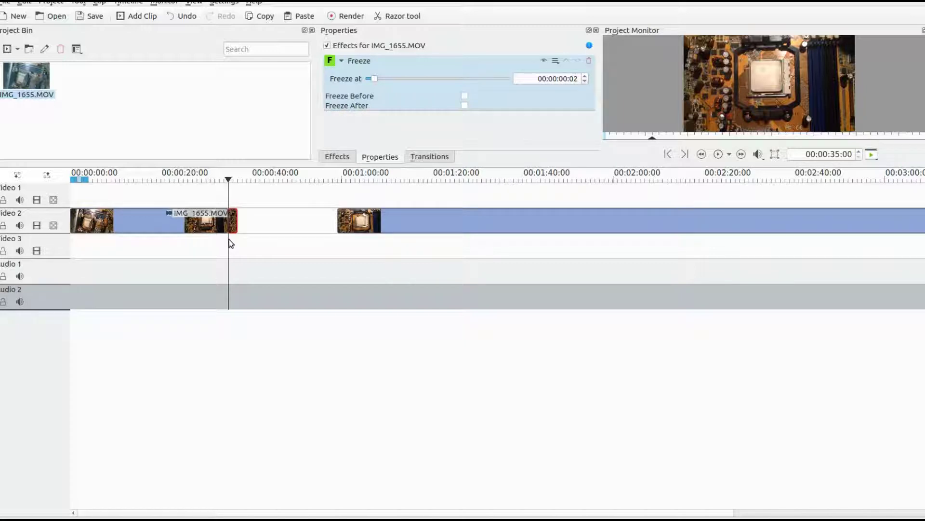
click(229, 239)
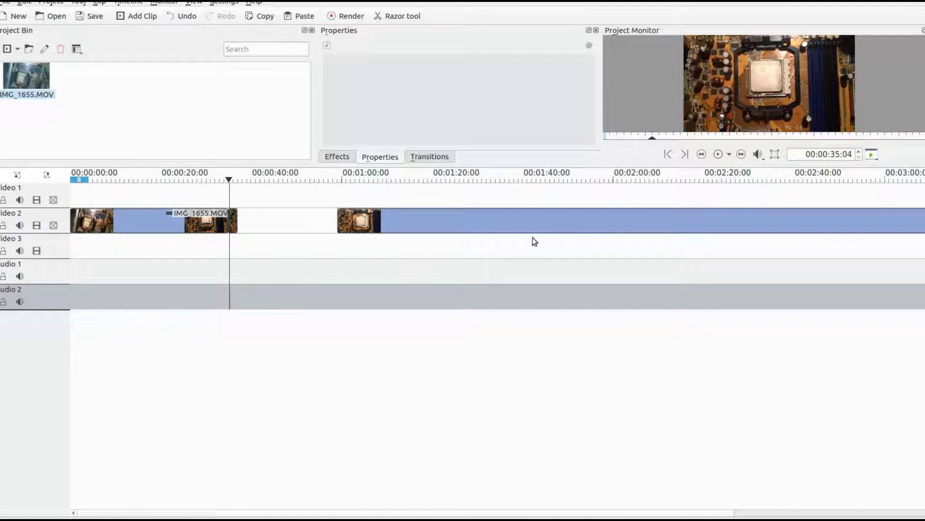
Step: Drag the frozen piece's right edge out so it ends around 44 seconds
click(235, 220)
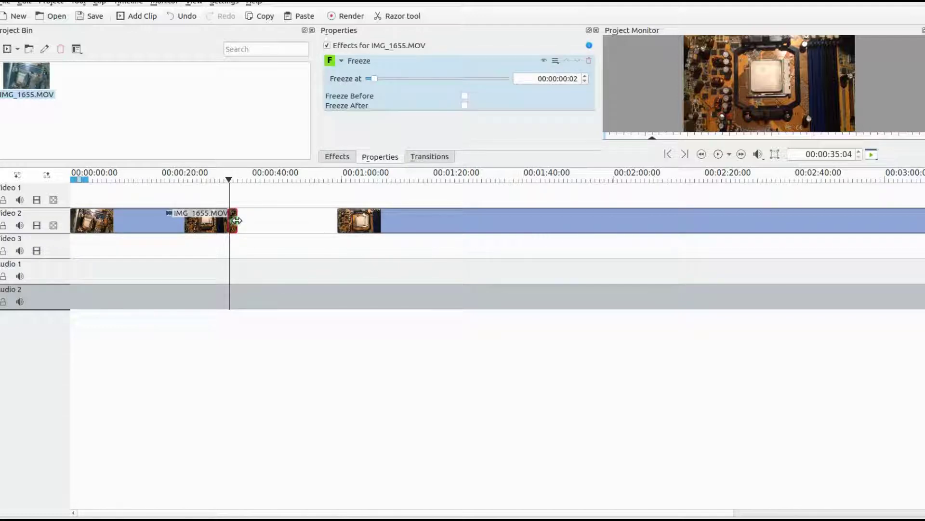
drag(237, 221, 280, 218)
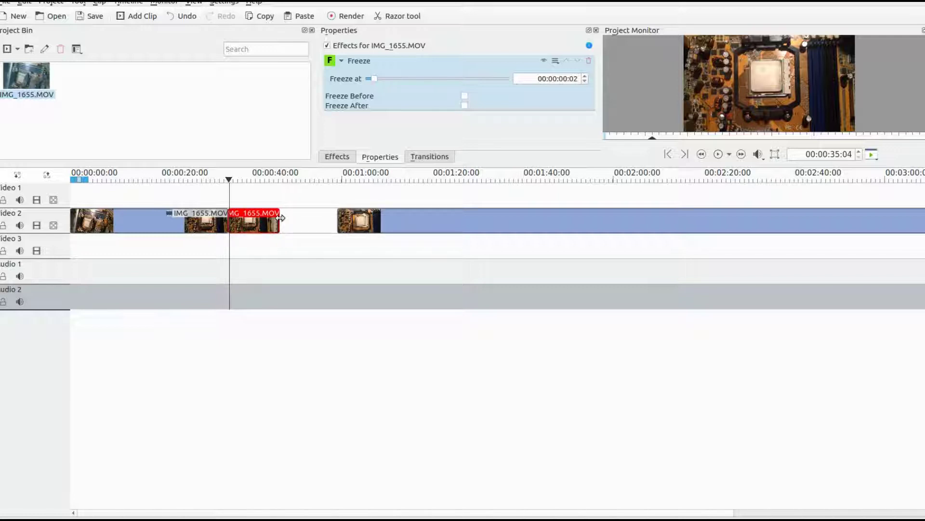
drag(280, 218, 274, 218)
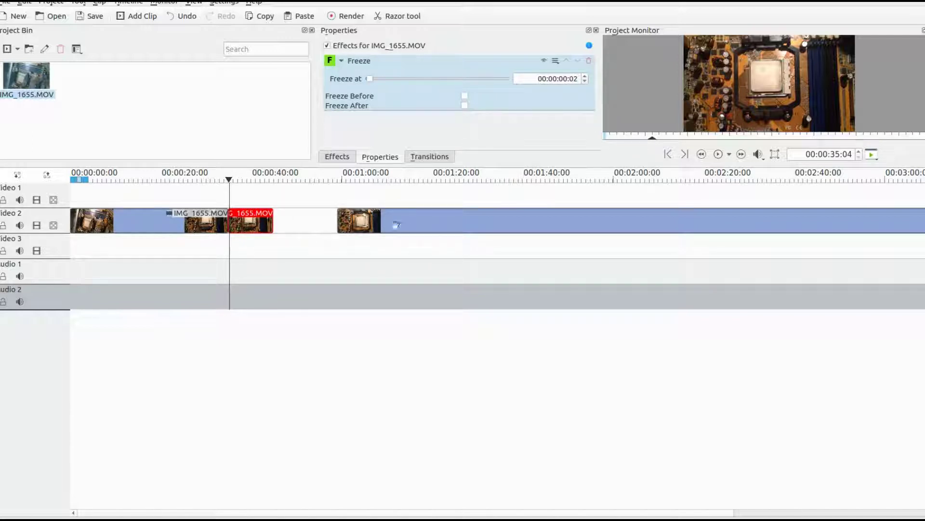
Step: Slide the remaining IMG_1655.MOV clip left and extend its start to meet the frozen piece
click(413, 225)
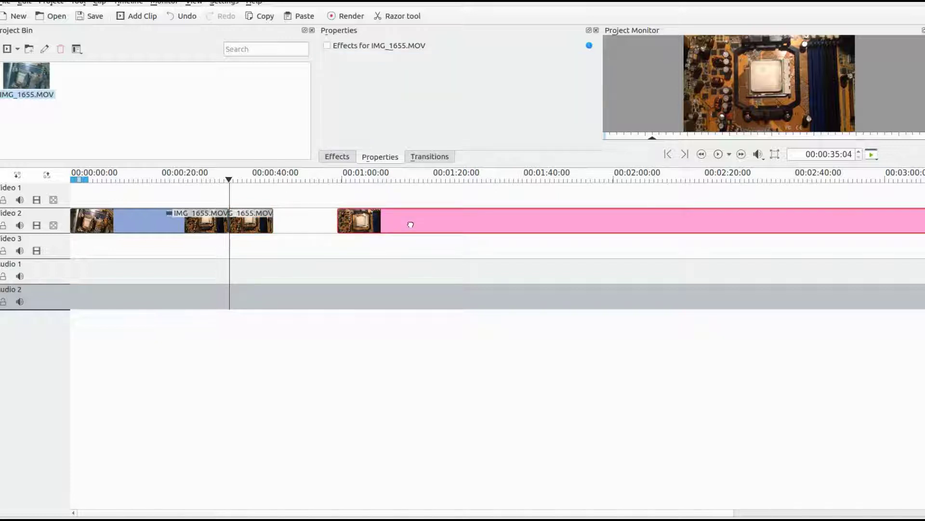
drag(411, 224, 374, 226)
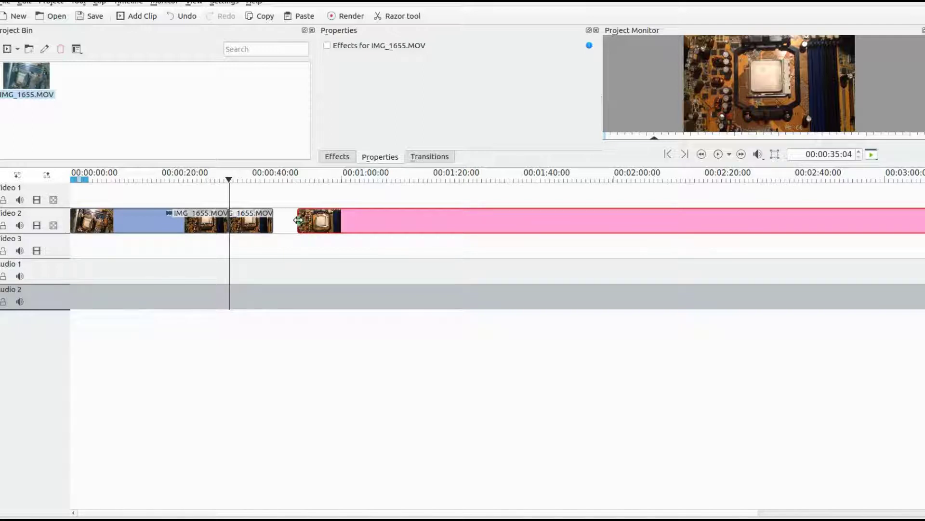
drag(298, 220, 275, 220)
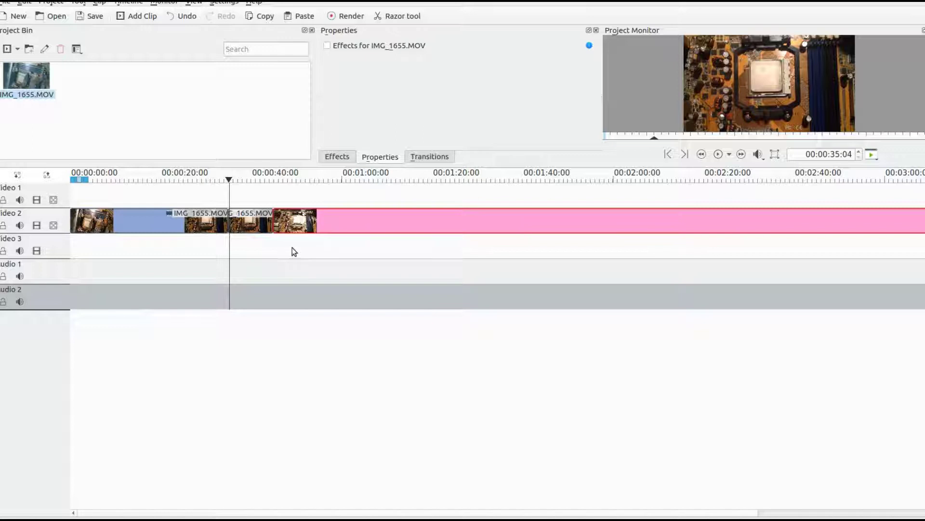